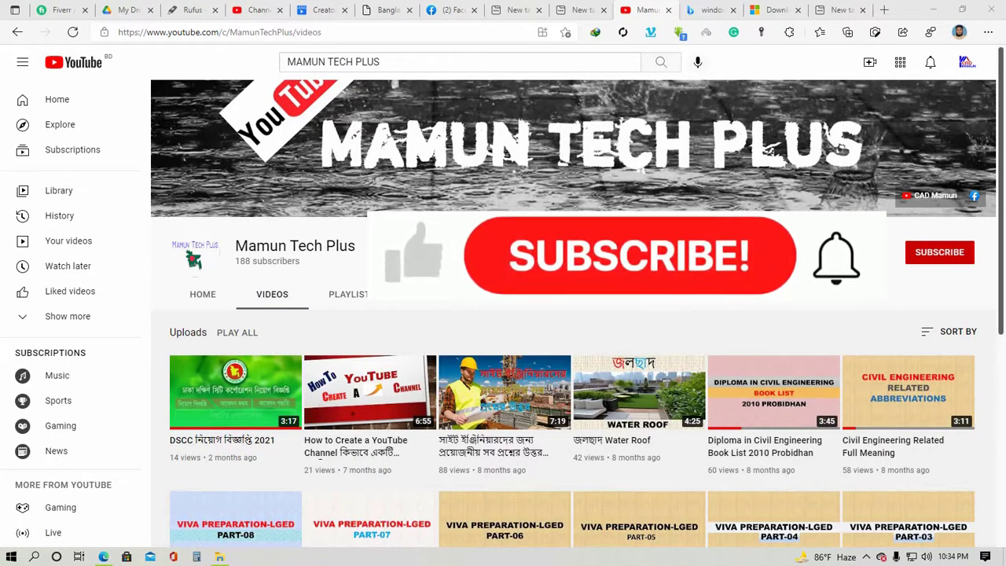
scroll(732, 346, "down", 1)
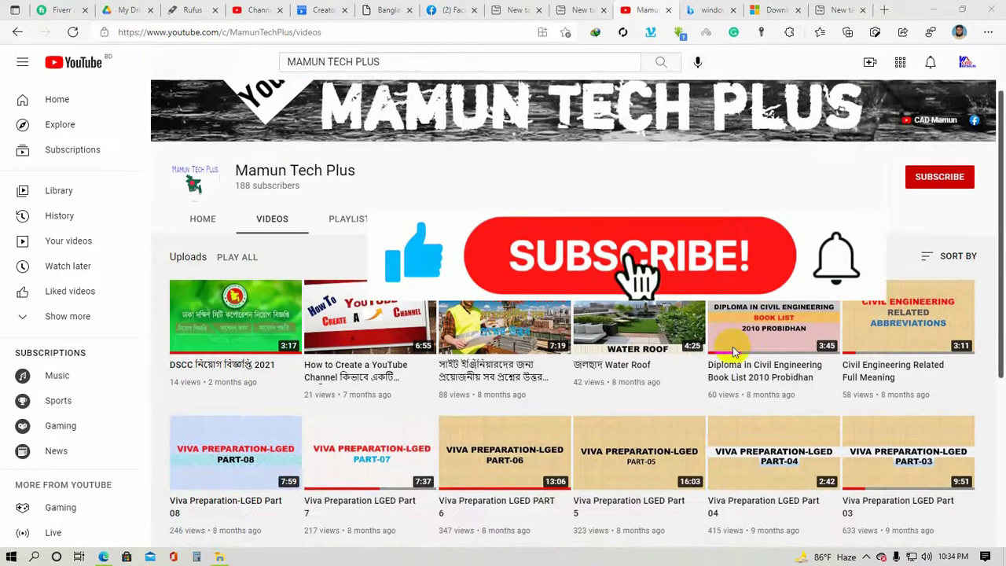
scroll(732, 347, "down", 1)
scroll(733, 346, "up", 1)
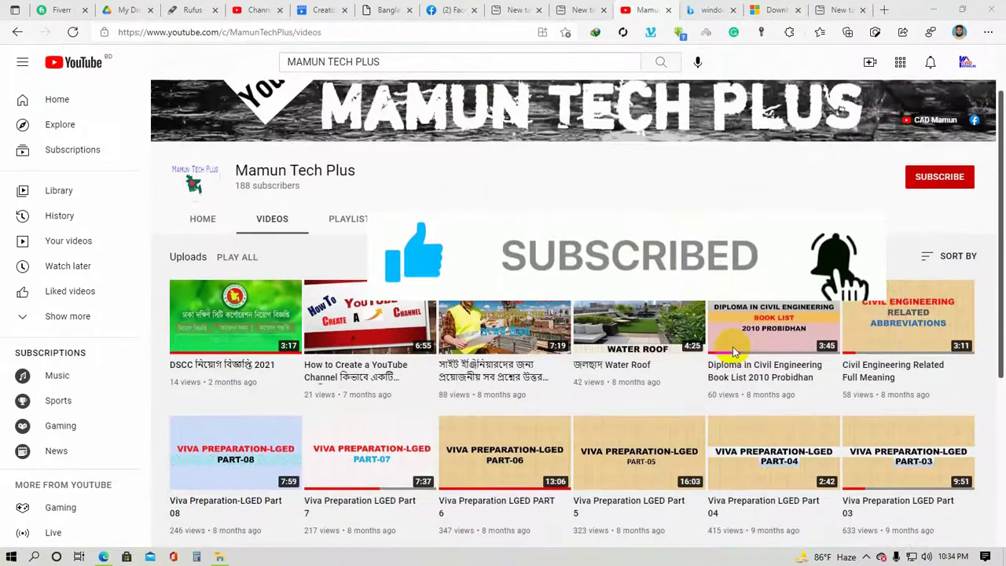
scroll(733, 351, "down", 4)
scroll(732, 350, "up", 4)
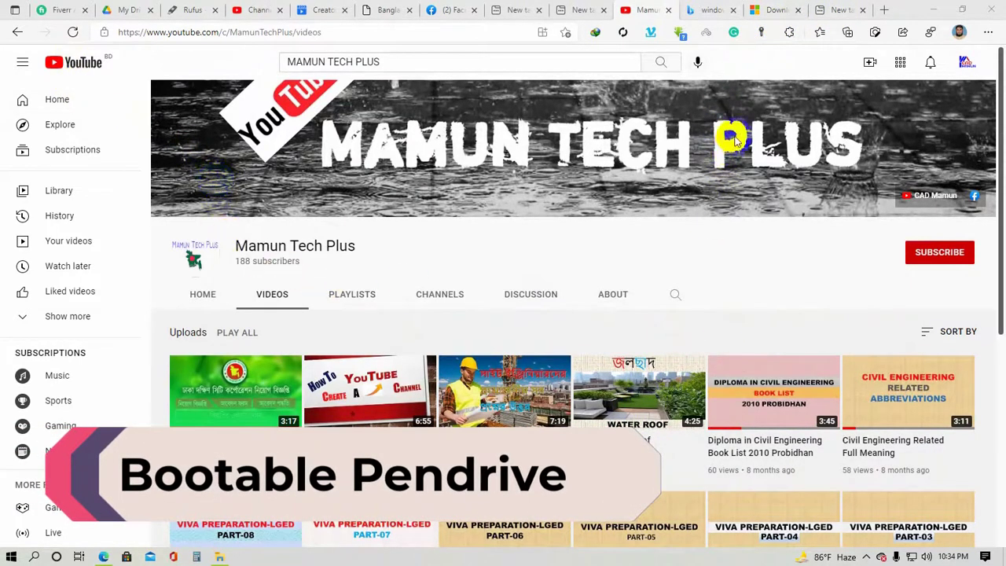
- Search the web for "windows 10 download" in a new tab and open the ISO File result from microsoft.com
left_click(839, 8)
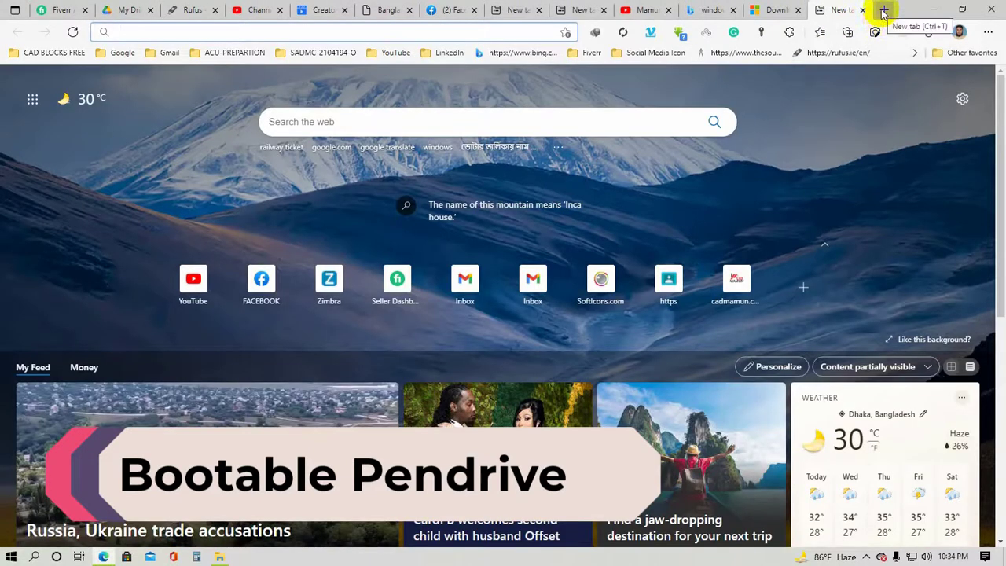
left_click(883, 11)
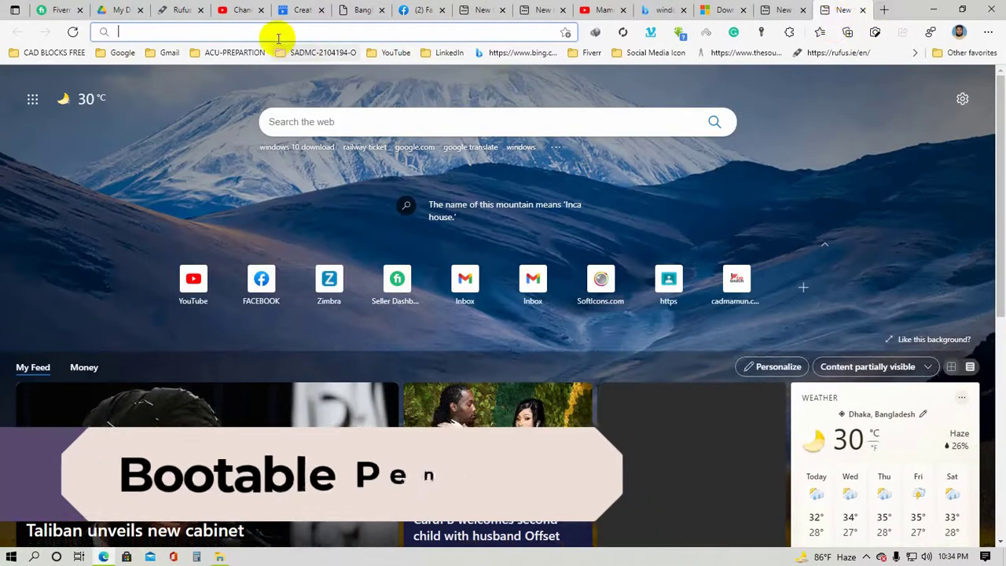
type("Wi")
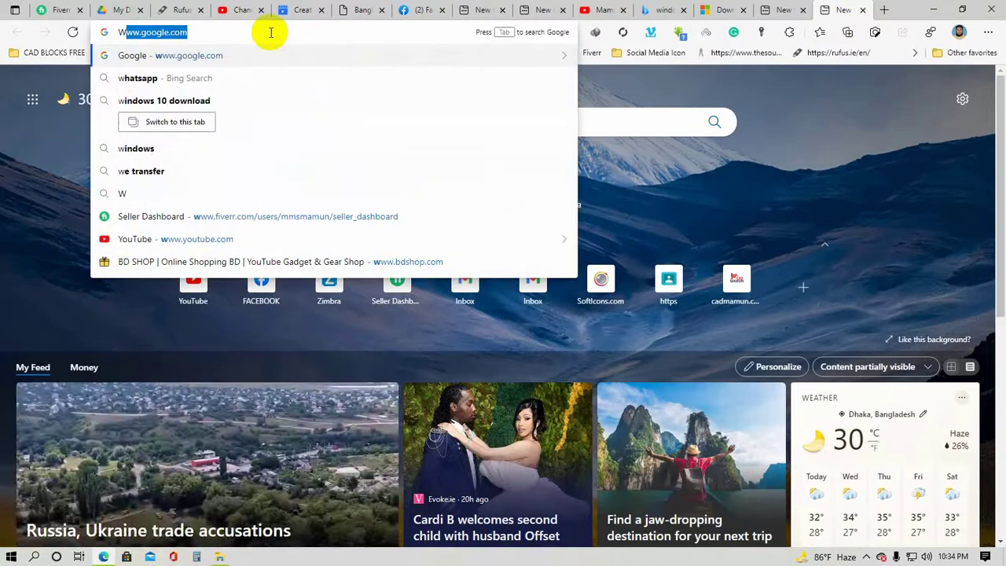
type("ND")
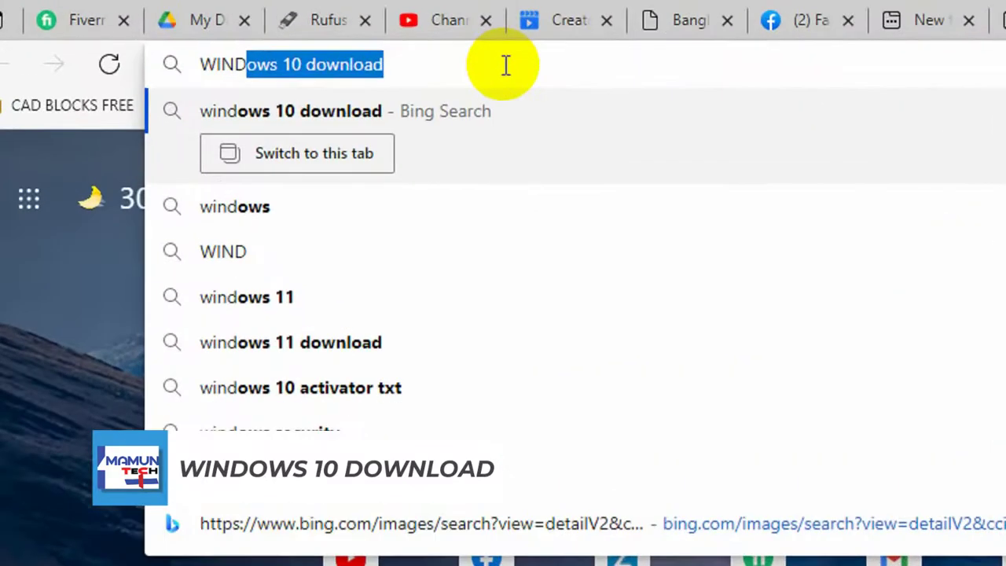
key("Return")
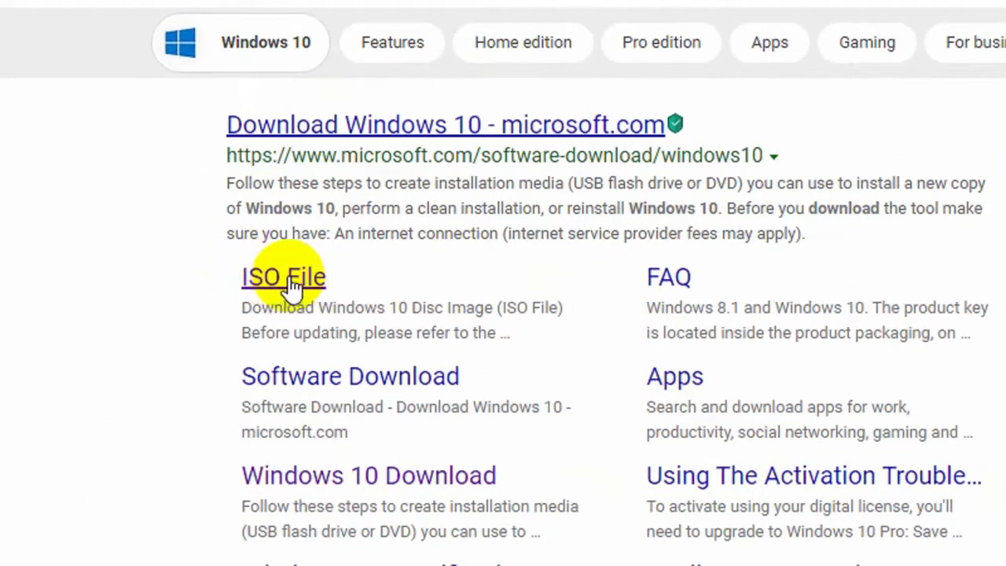
left_click(291, 282)
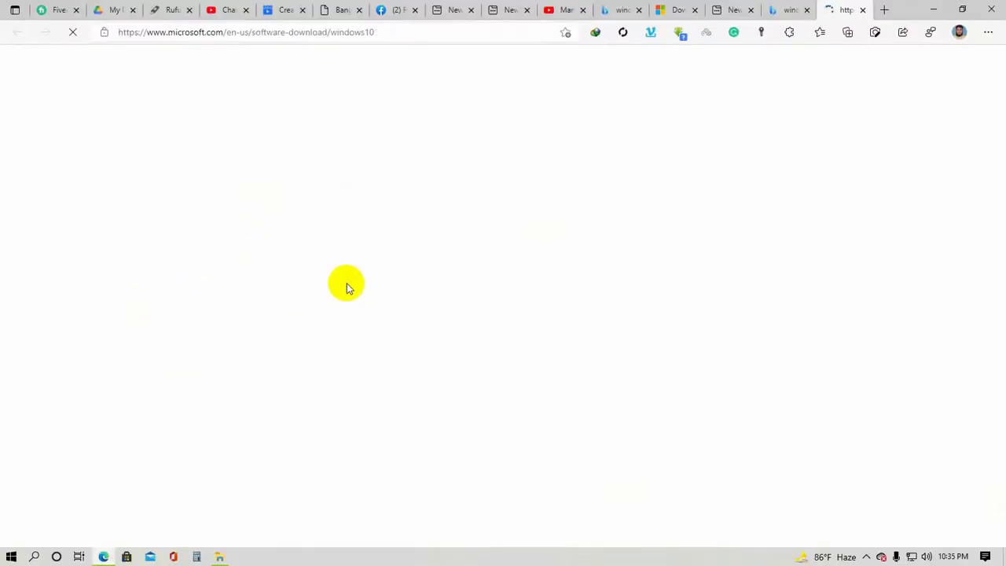
- Download the Windows 10 installation media tool and save it as MediaCreationTool21H1 in the Downloads folder
scroll(236, 386, "down", 2)
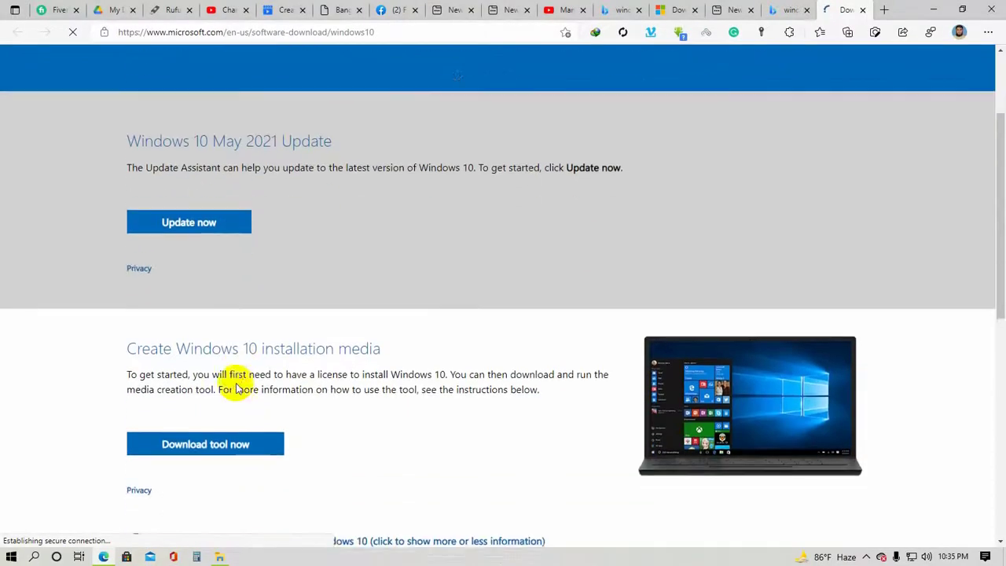
scroll(236, 389, "down", 2)
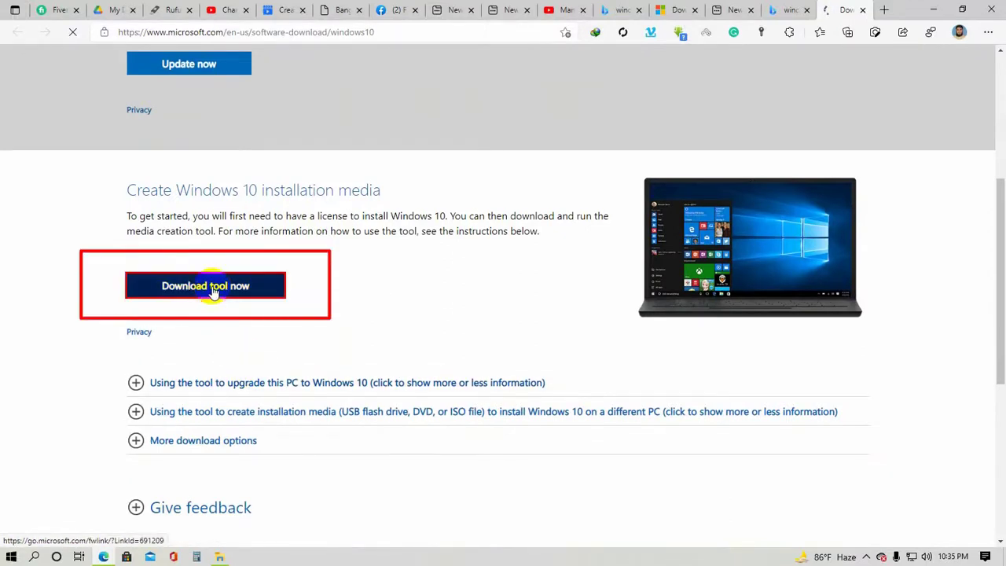
left_click(212, 290)
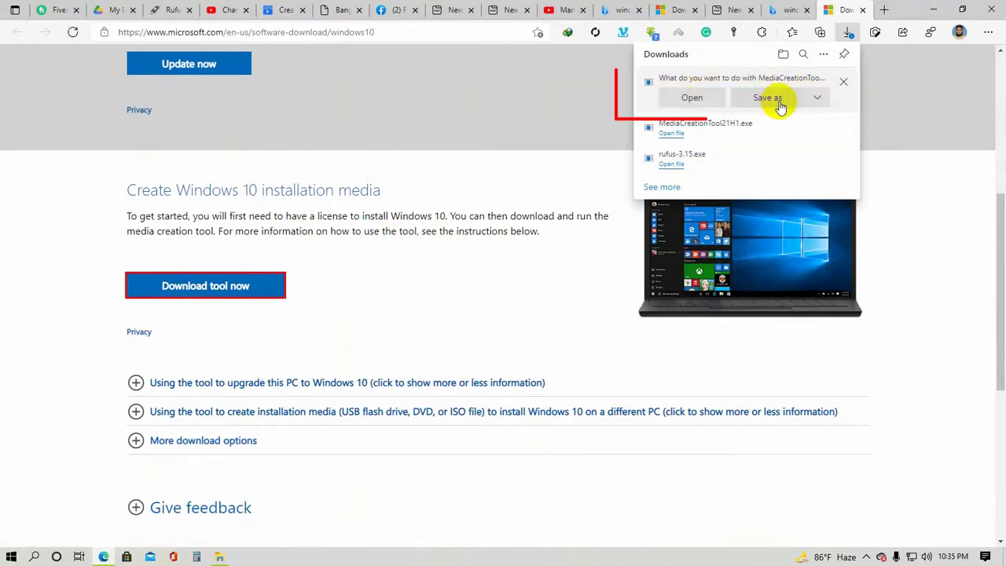
left_click(788, 99)
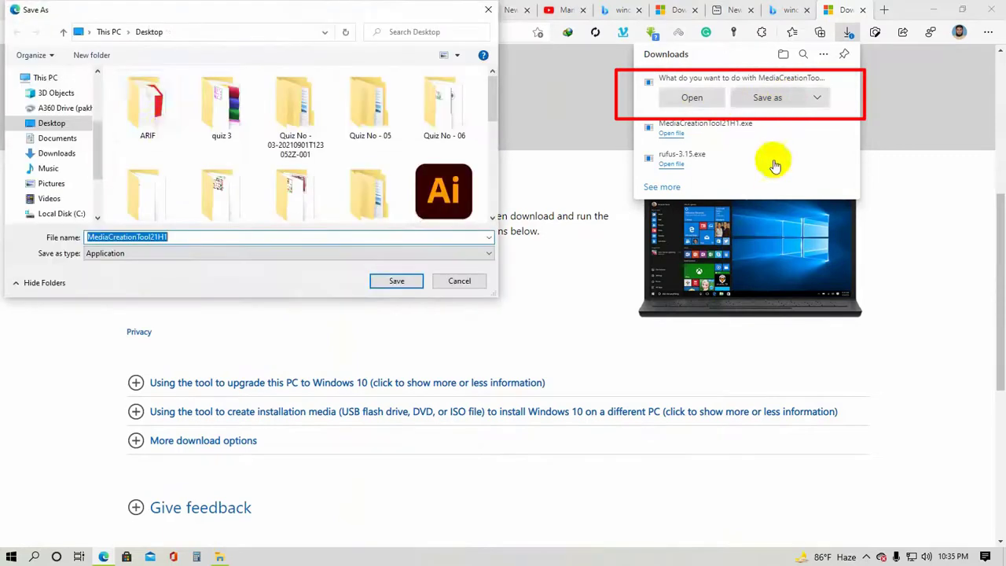
left_click(63, 157)
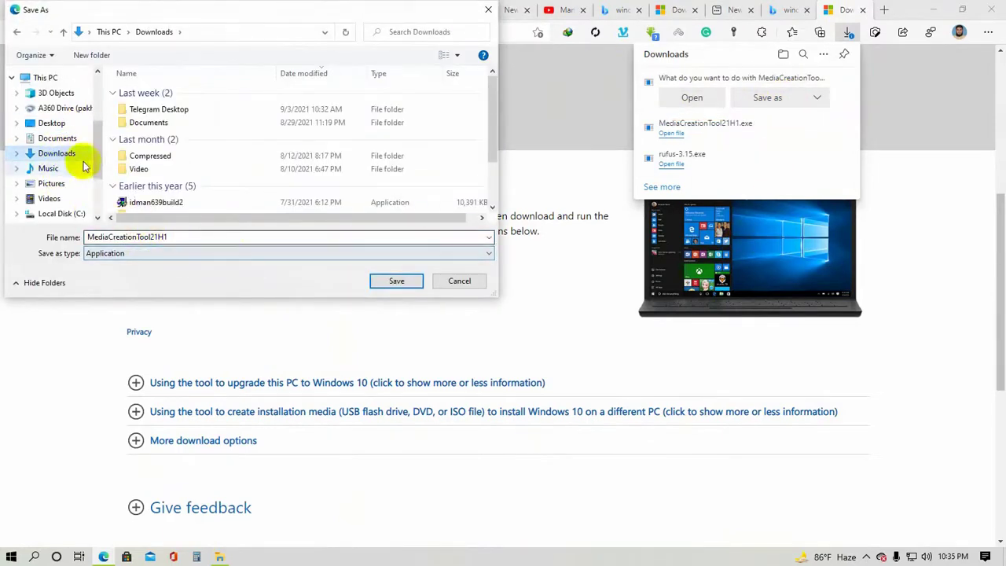
left_click(397, 281)
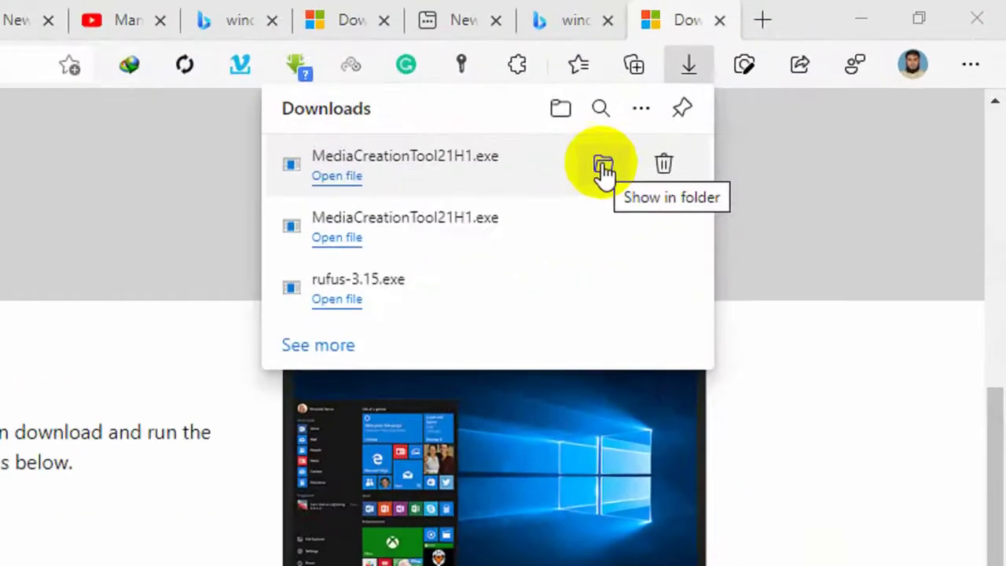
- Run the downloaded MediaCreationTool21H1 from its folder as administrator and accept the license terms
left_click(603, 165)
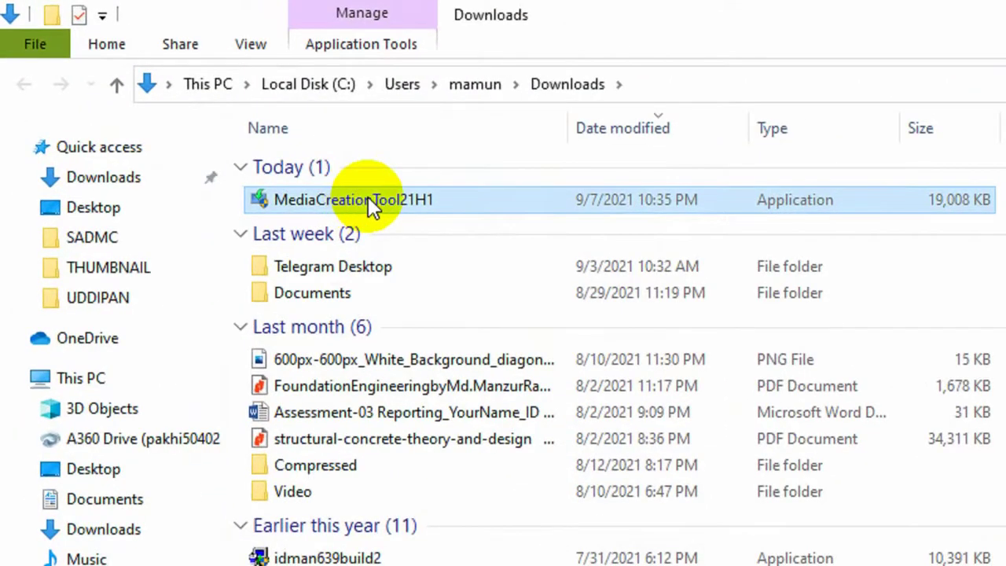
right_click(368, 197)
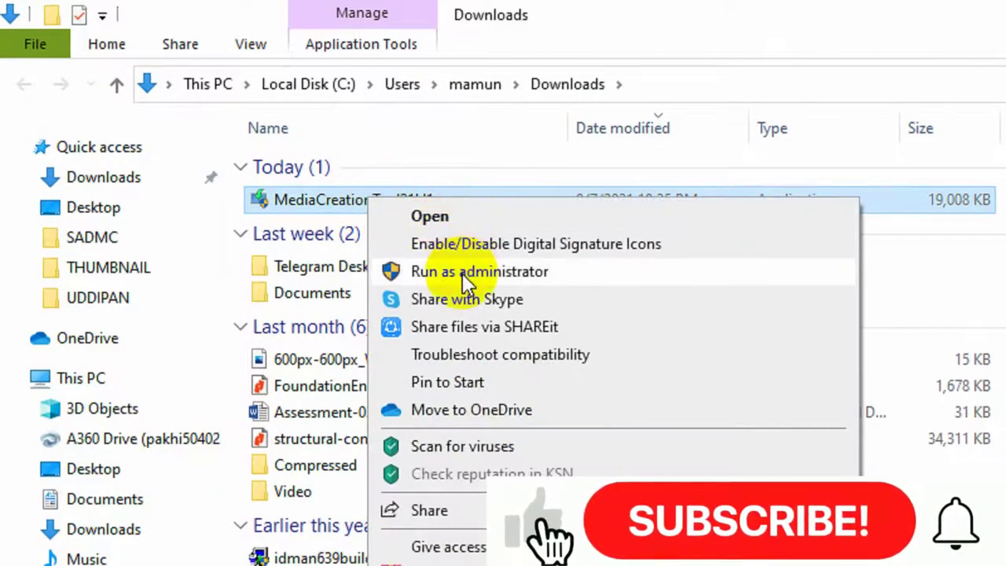
left_click(462, 273)
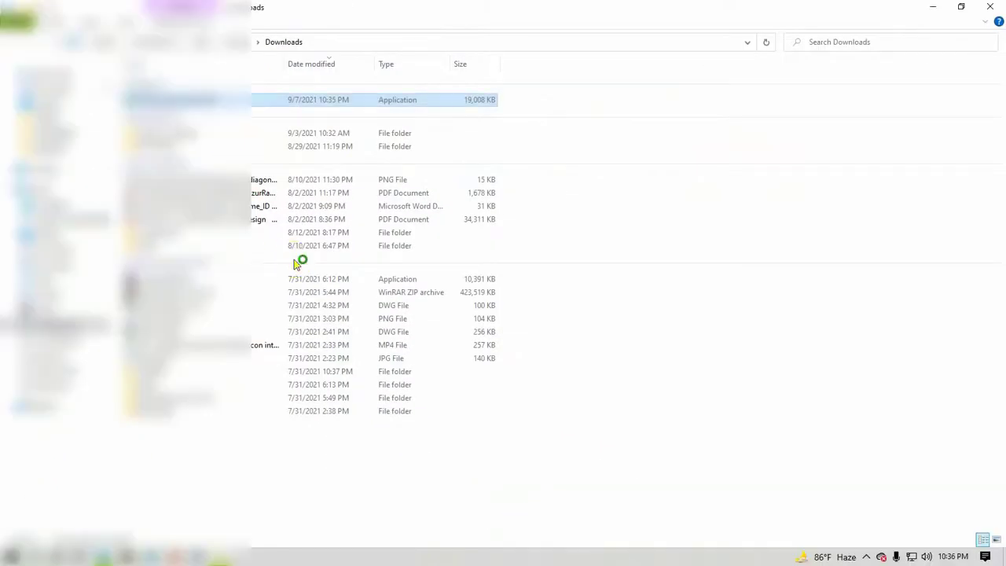
left_click(296, 264)
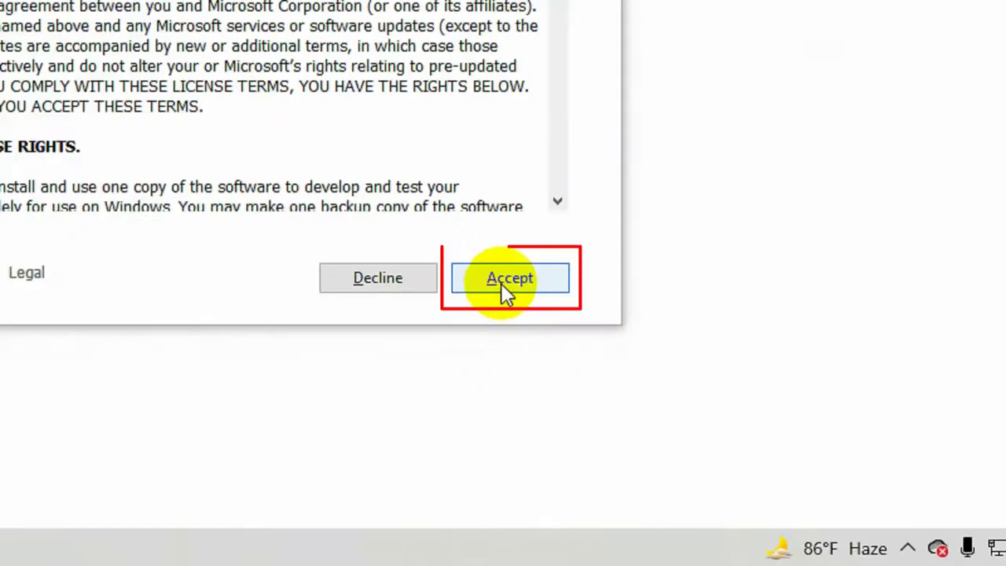
left_click(666, 424)
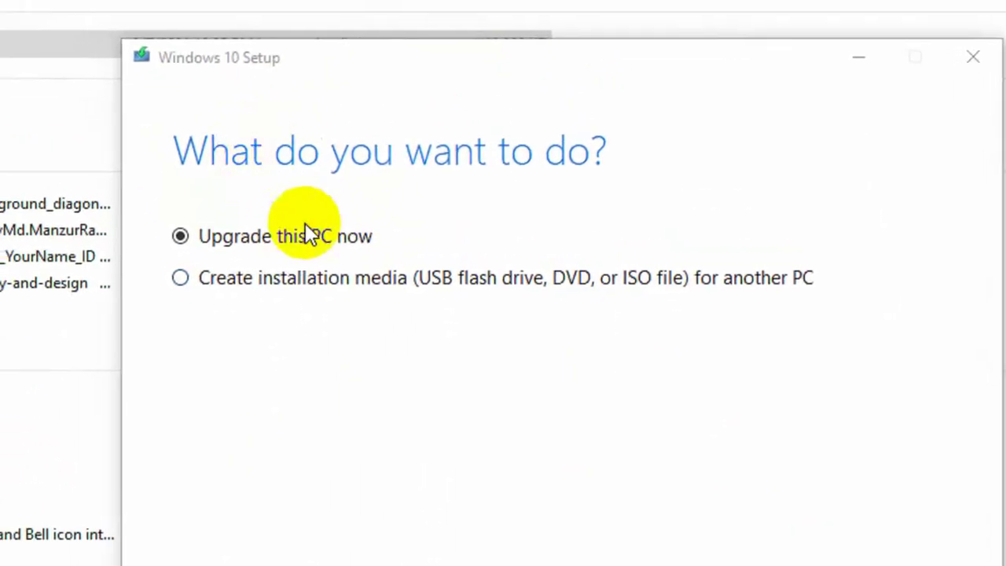
- Choose to create installation media (USB flash drive, DVD, or ISO file) for another PC and continue the setup
left_click(224, 243)
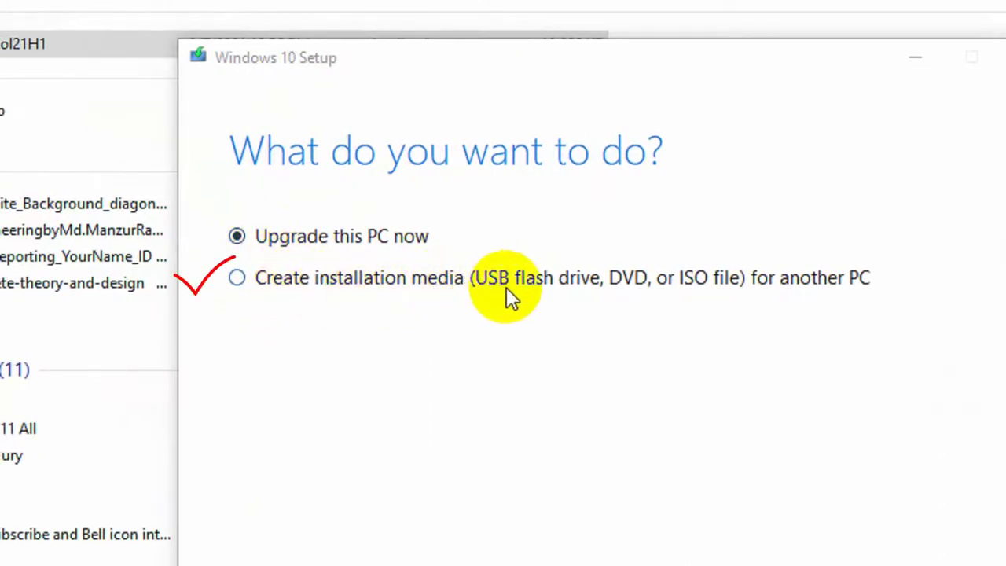
left_click(241, 279)
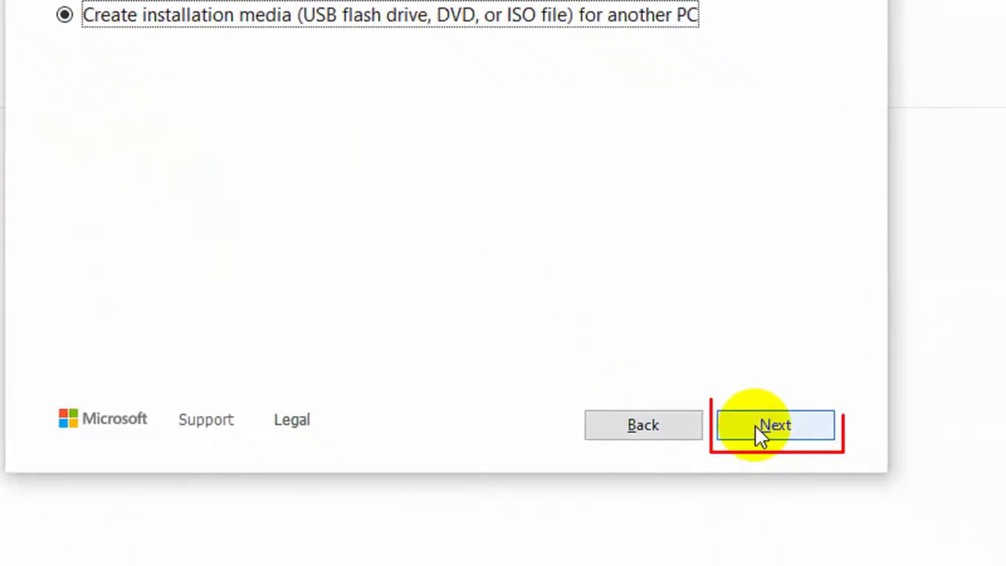
left_click(755, 425)
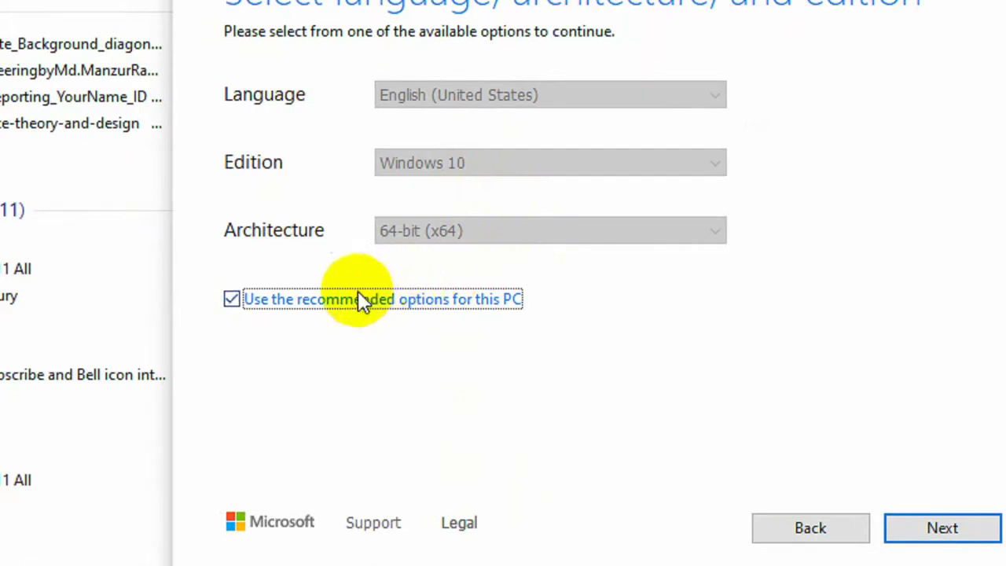
- Turn off the recommended options for this PC and select the Windows 10 edition with 64-bit (x64) architecture
left_click(307, 302)
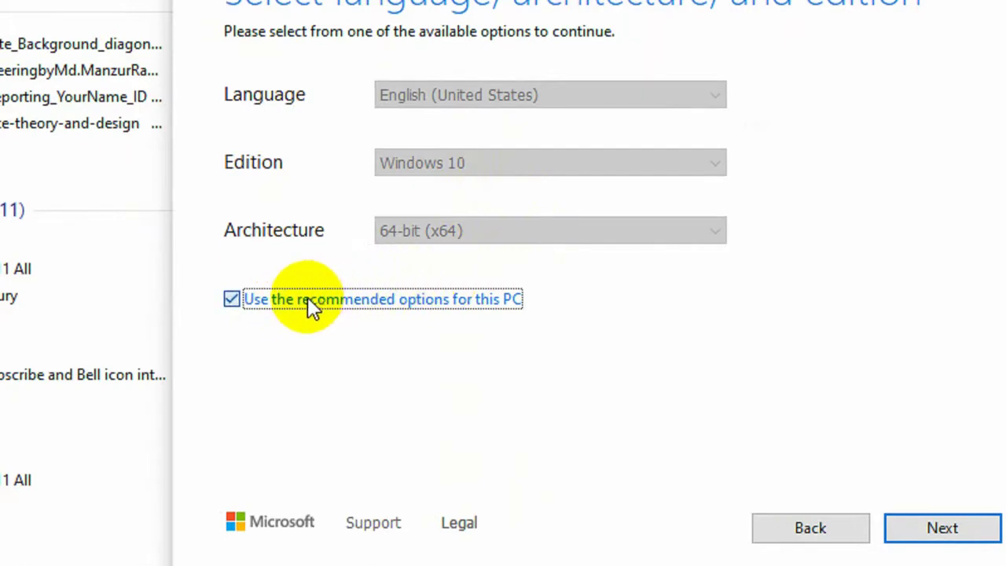
left_click(496, 186)
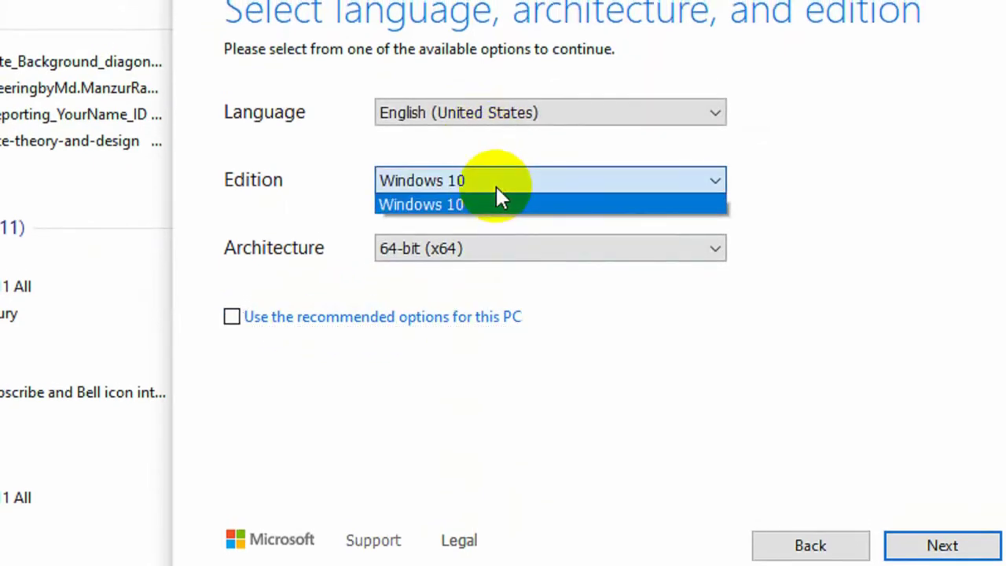
left_click(496, 200)
left_click(482, 250)
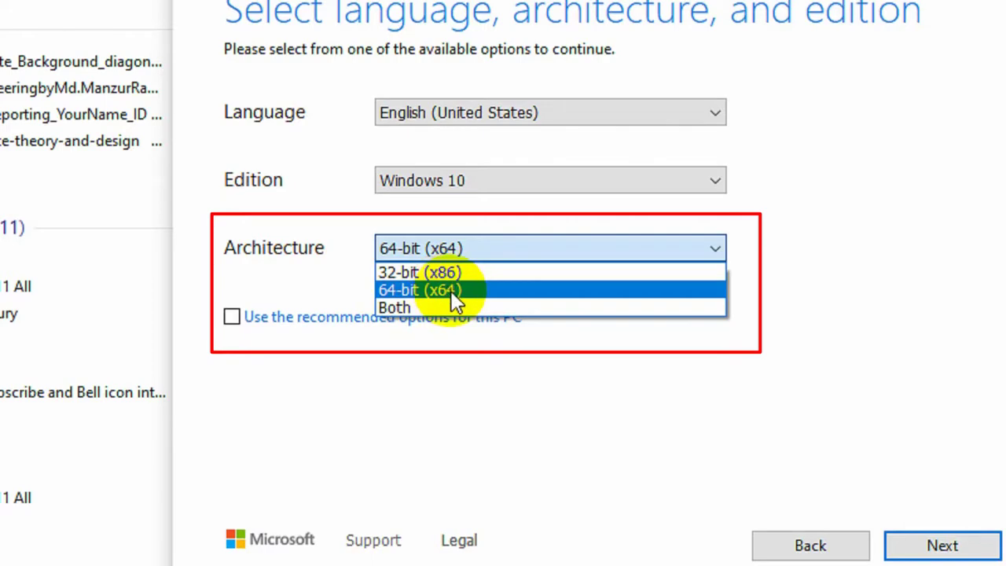
left_click(451, 290)
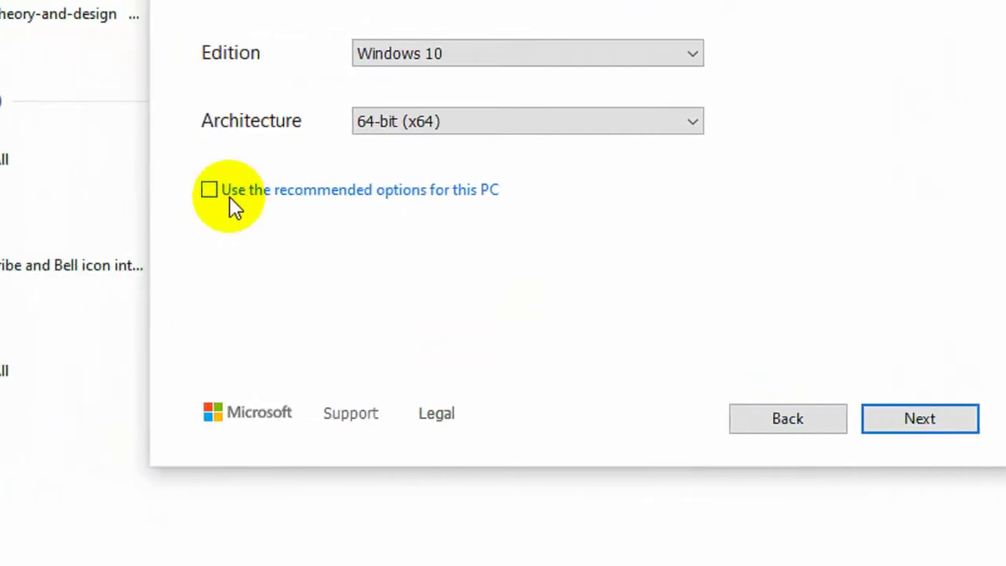
- Reselect the 64-bit (x64) architecture and turn the recommended options for this PC back on
left_click(268, 191)
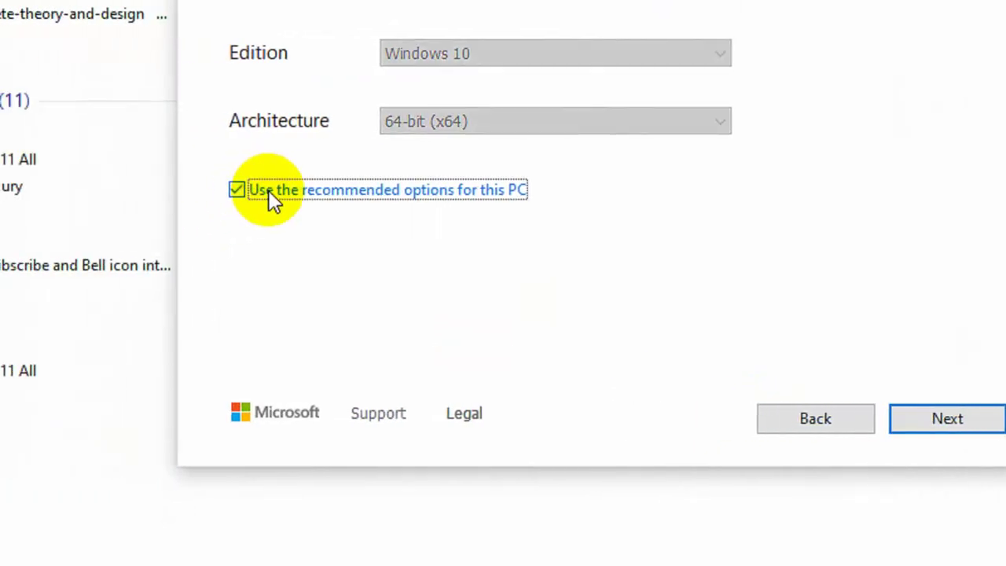
left_click(300, 191)
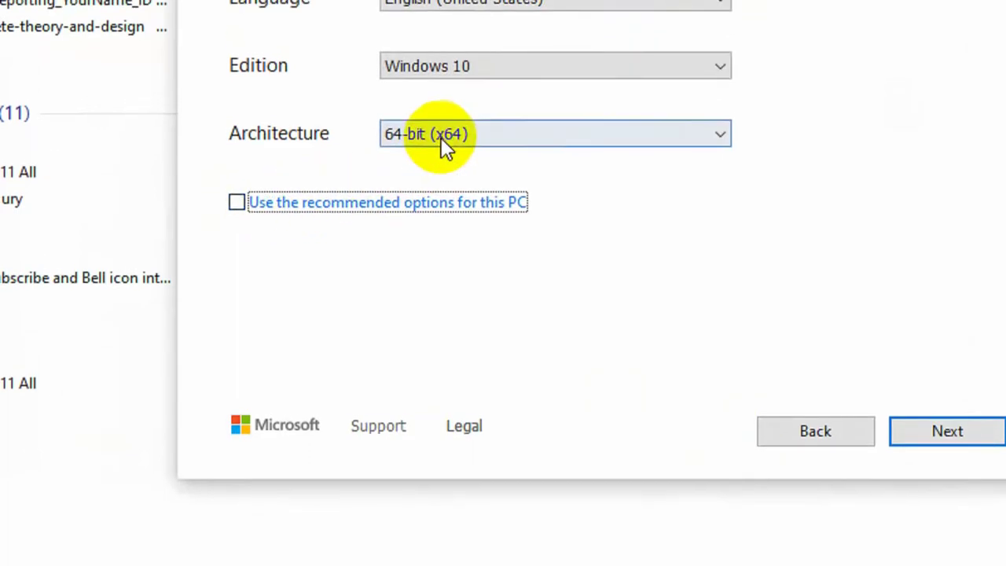
left_click(441, 129)
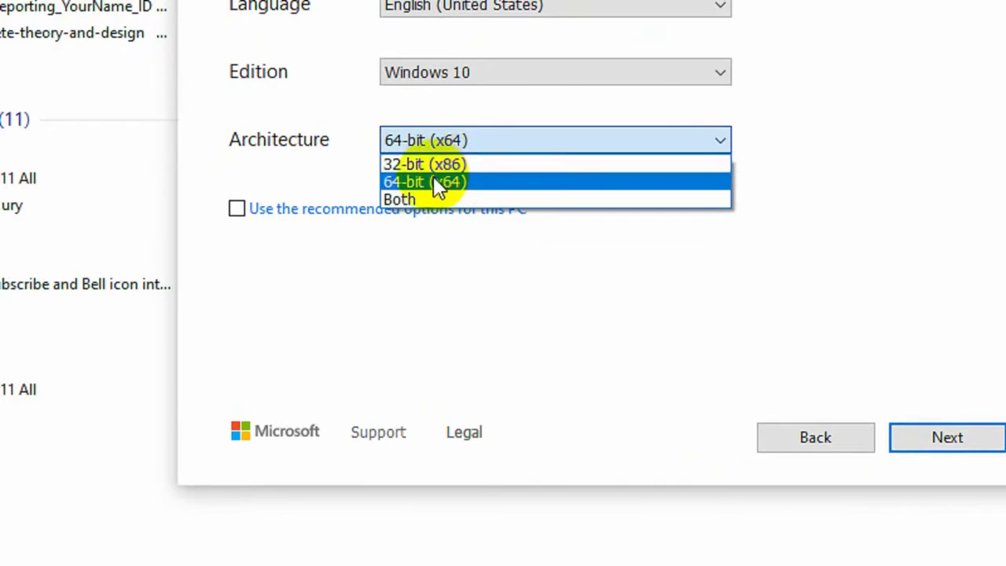
left_click(452, 181)
left_click(318, 207)
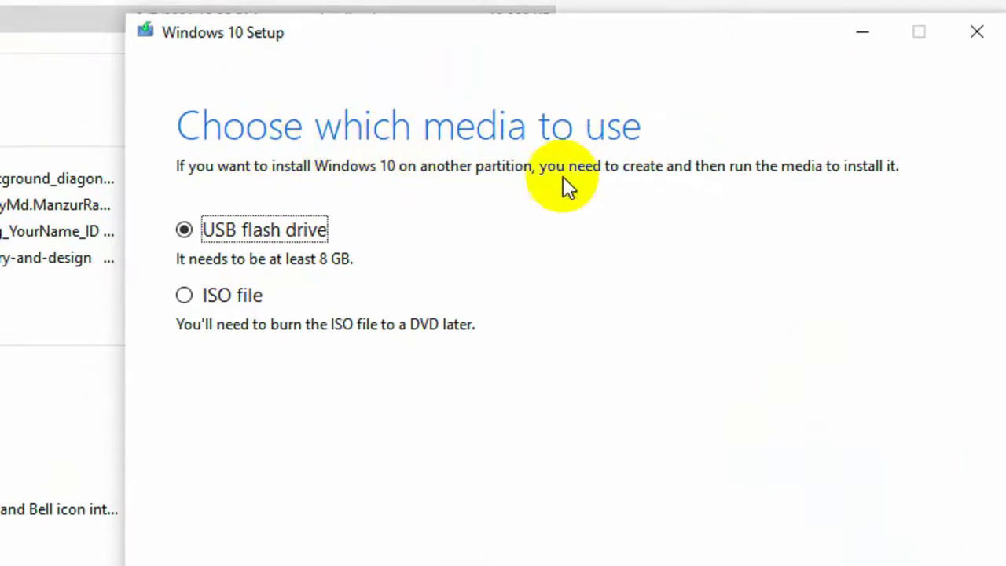
- Choose ISO file as the media to use and save the Windows ISO file on Local Disk (D:)
left_click(285, 307)
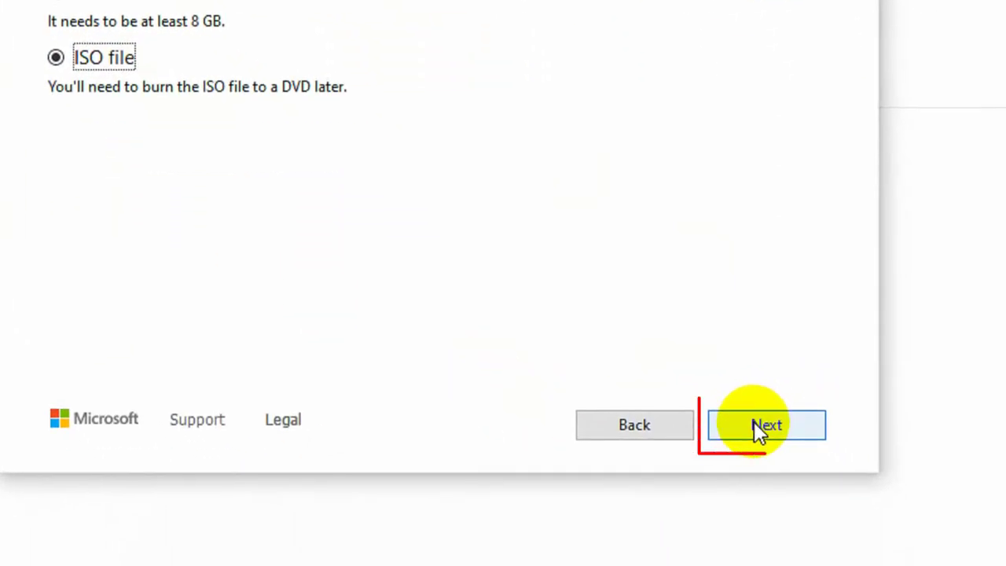
left_click(756, 425)
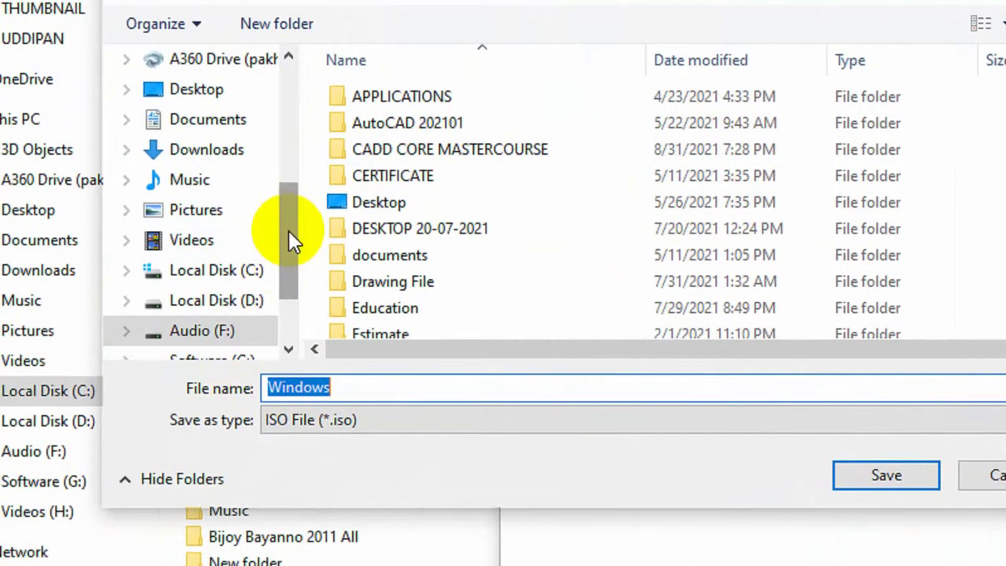
left_click_drag(288, 230, 291, 252)
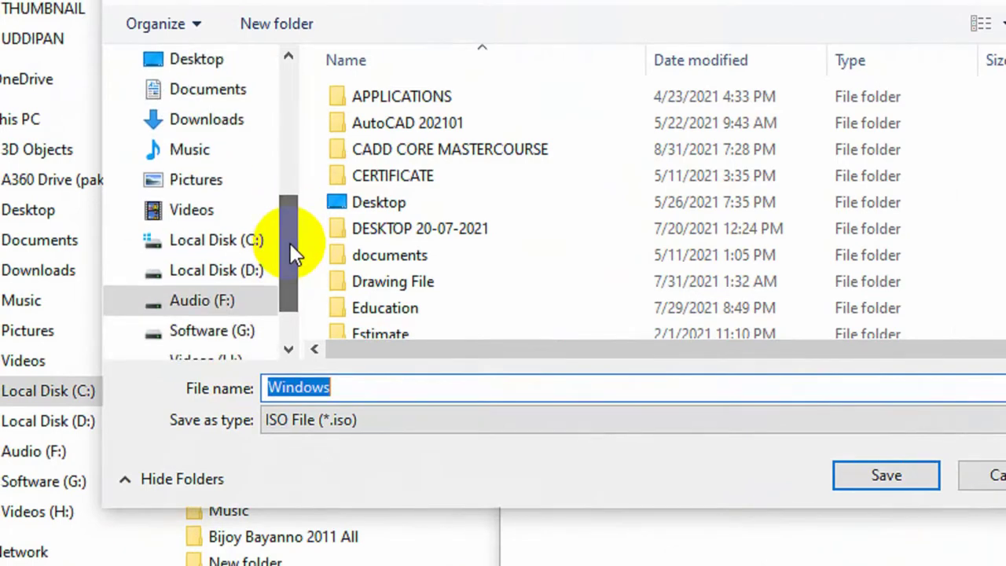
left_click(248, 277)
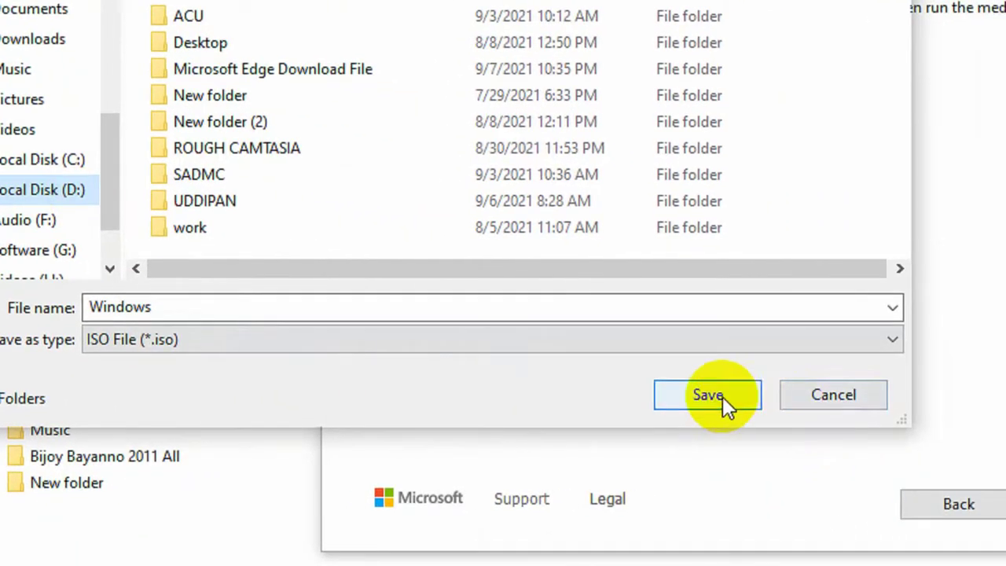
left_click(708, 395)
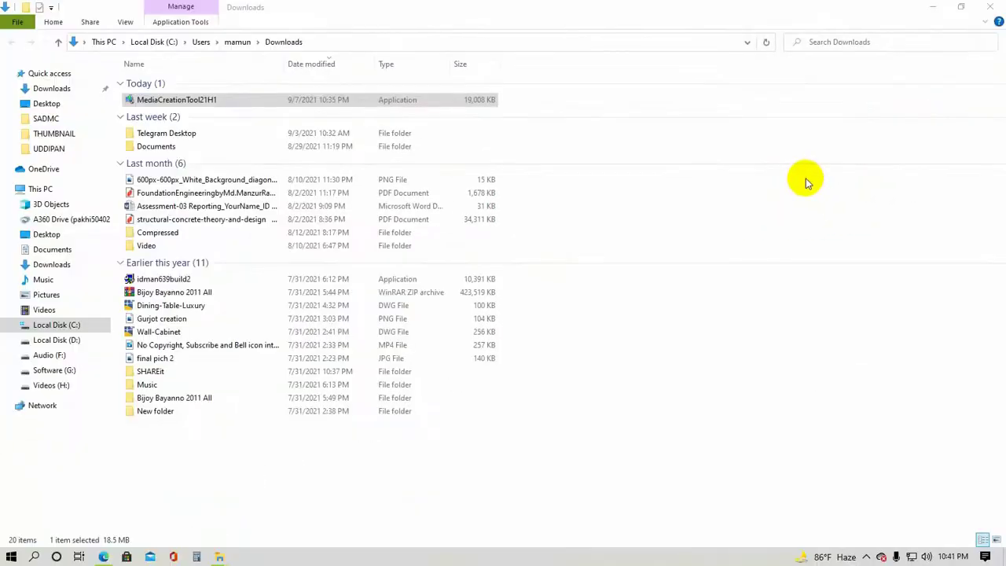
- Minimize the Downloads folder window and open the bookmarked rufus.ie/en site in a new browser tab
left_click(932, 8)
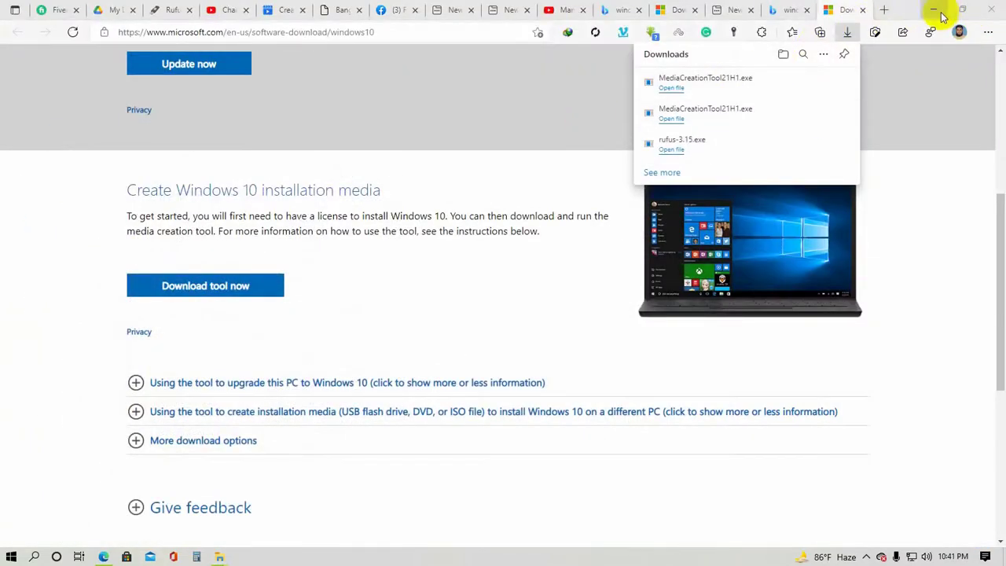
left_click(906, 11)
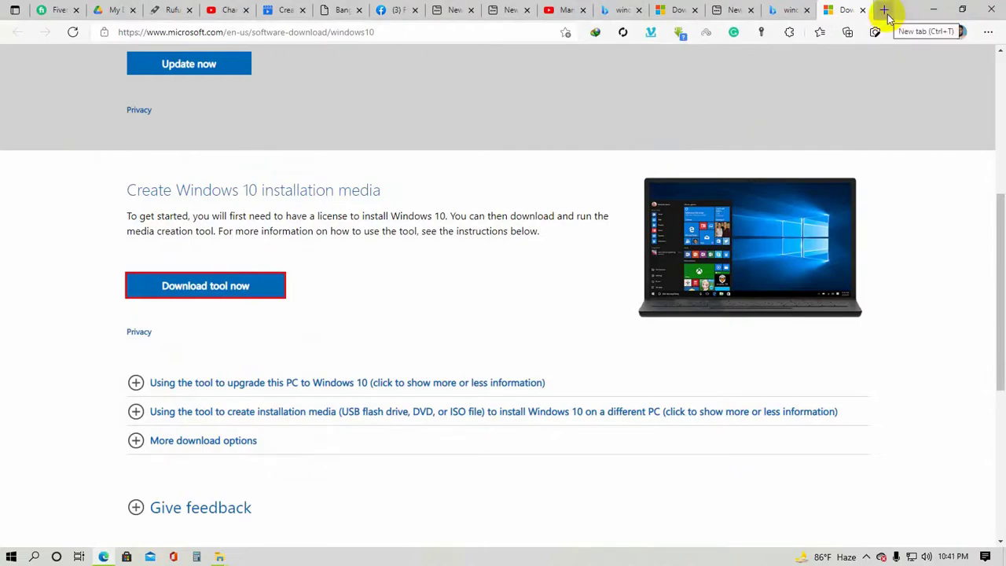
left_click(885, 10)
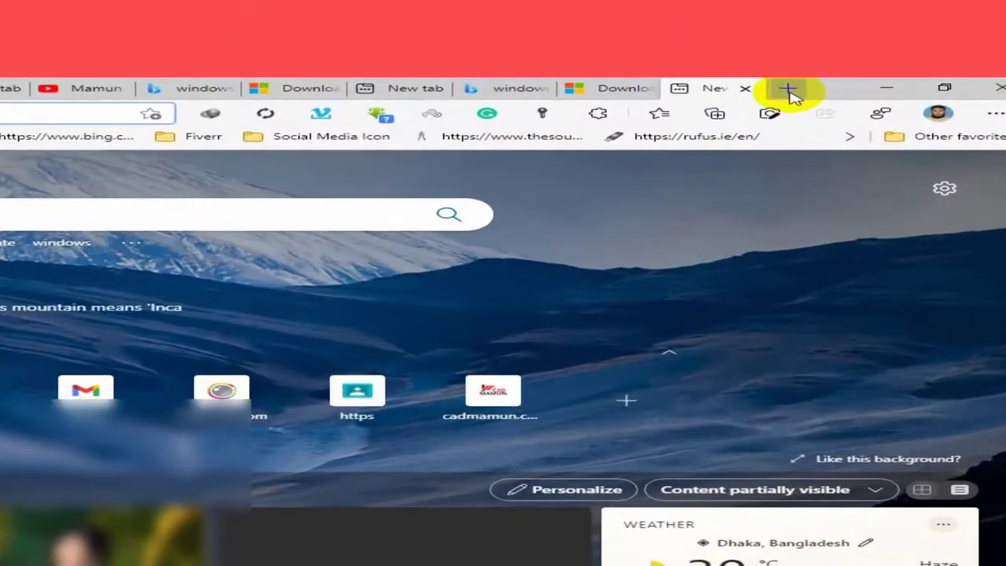
left_click(677, 140)
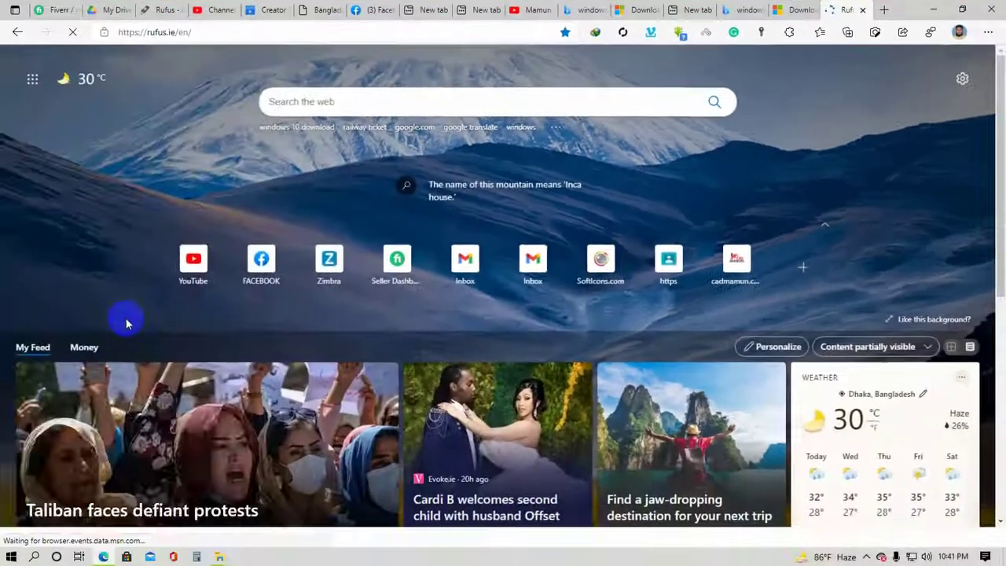
- Download Rufus 3.15 from the Rufus site's Download section and save rufus-3.15 in the Downloads folder
scroll(393, 259, "down", 3)
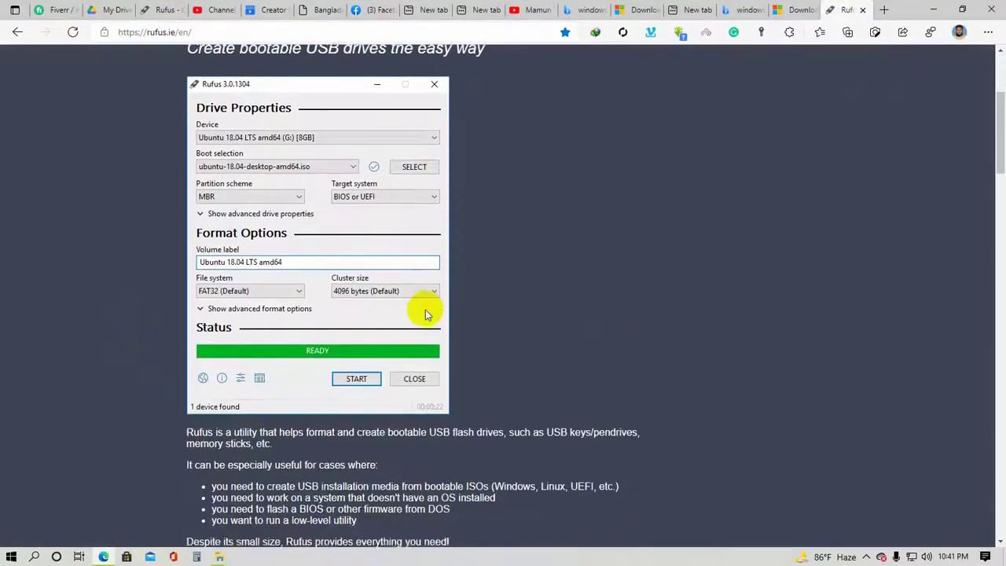
scroll(425, 314, "down", 5)
left_click(247, 334)
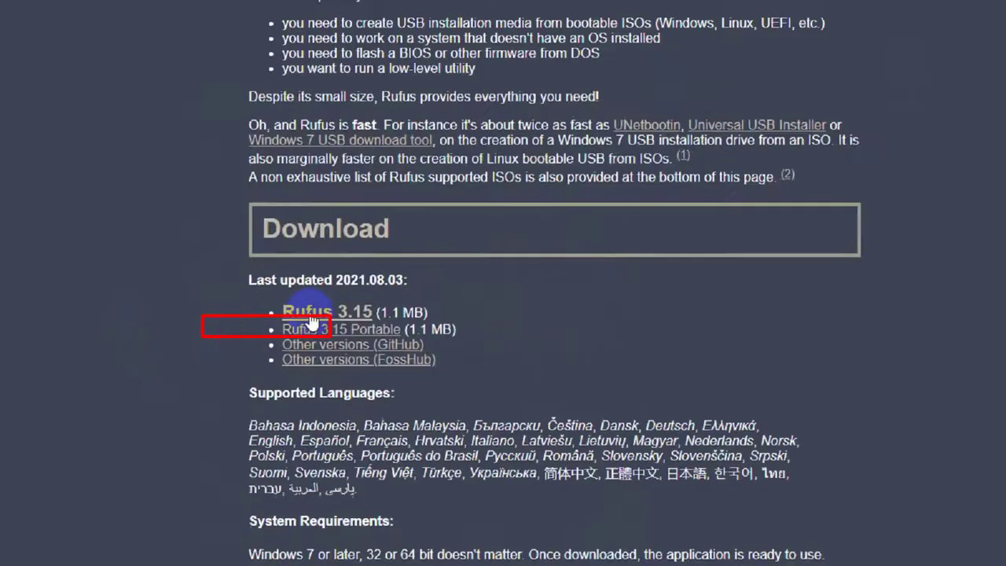
left_click(236, 329)
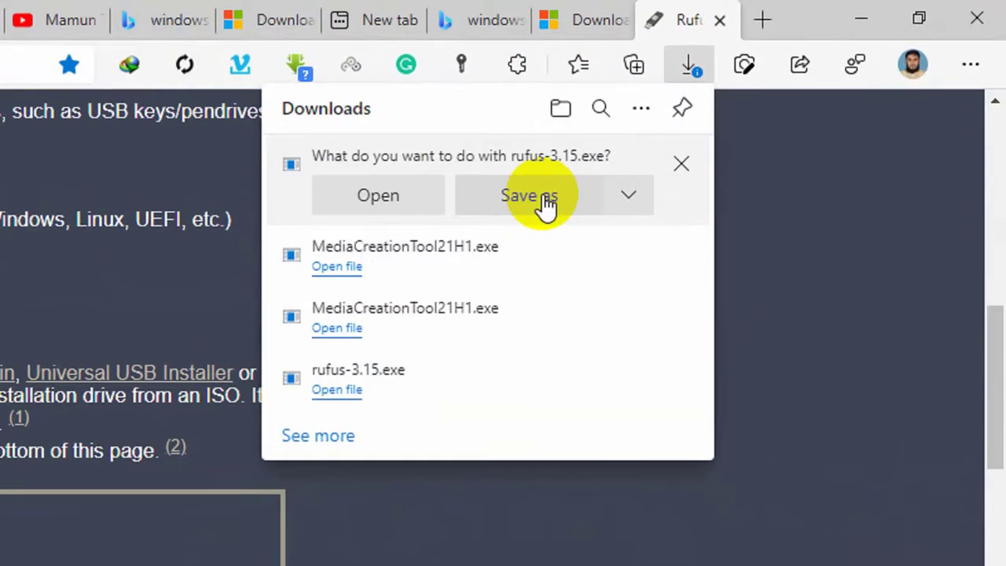
left_click(545, 201)
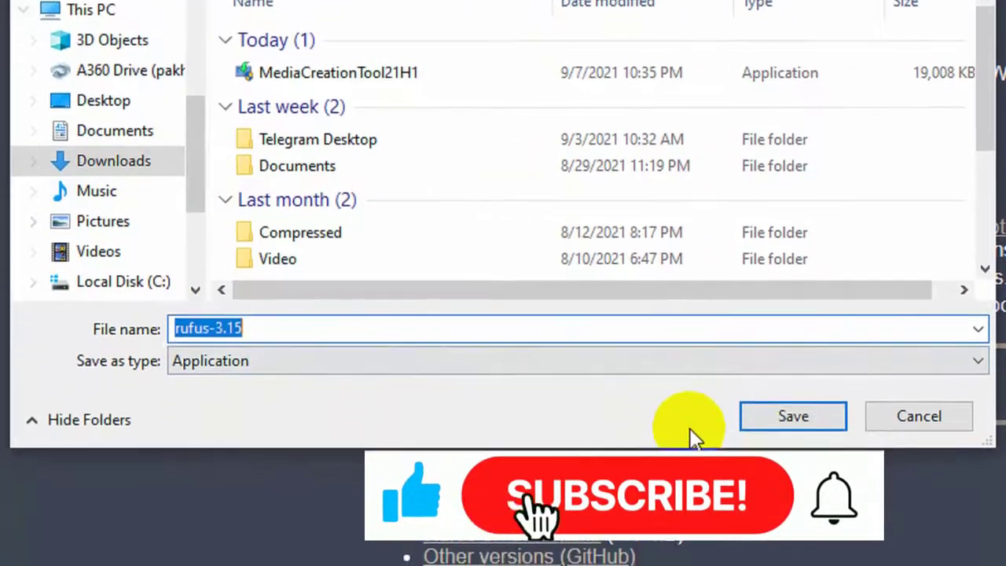
left_click(779, 412)
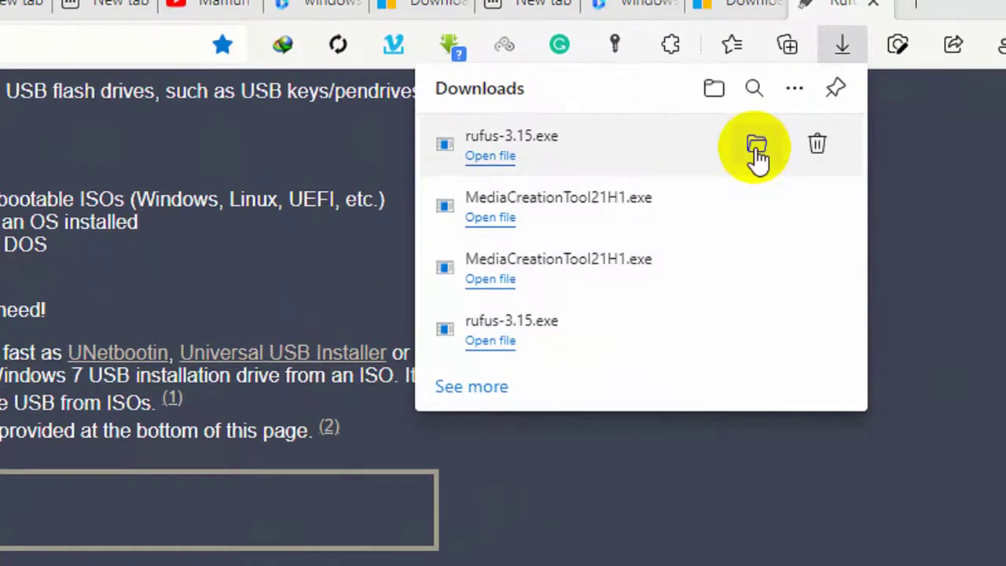
- Launch rufus-3.15 from its download folder and bring its window in front of the YouTube channel page
left_click(757, 148)
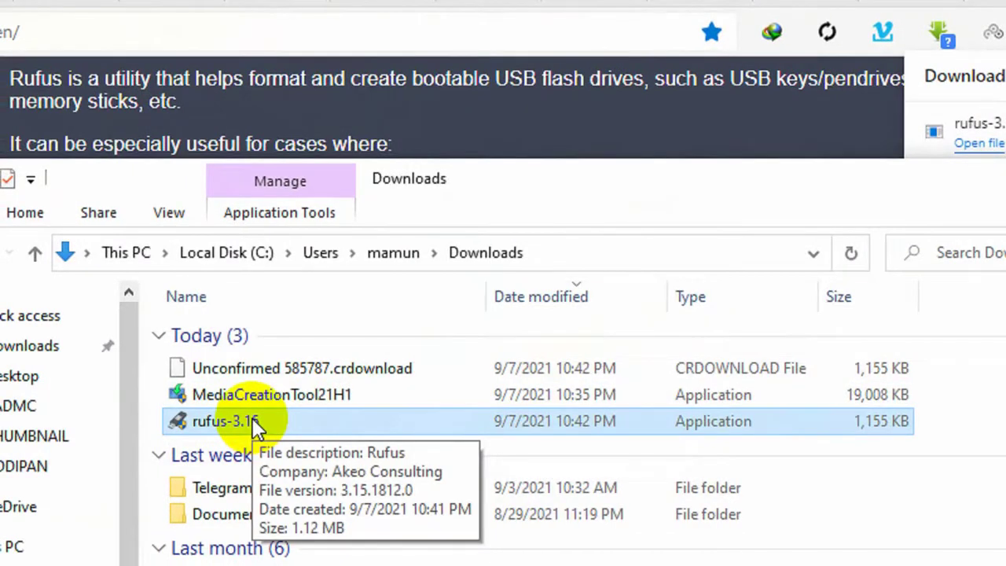
right_click(253, 418)
left_click(300, 376)
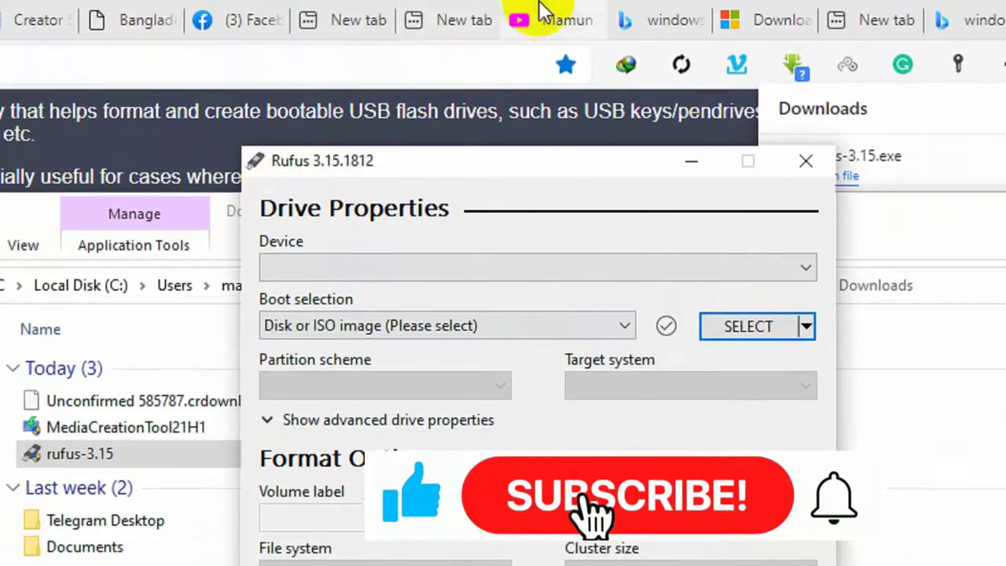
left_click(541, 13)
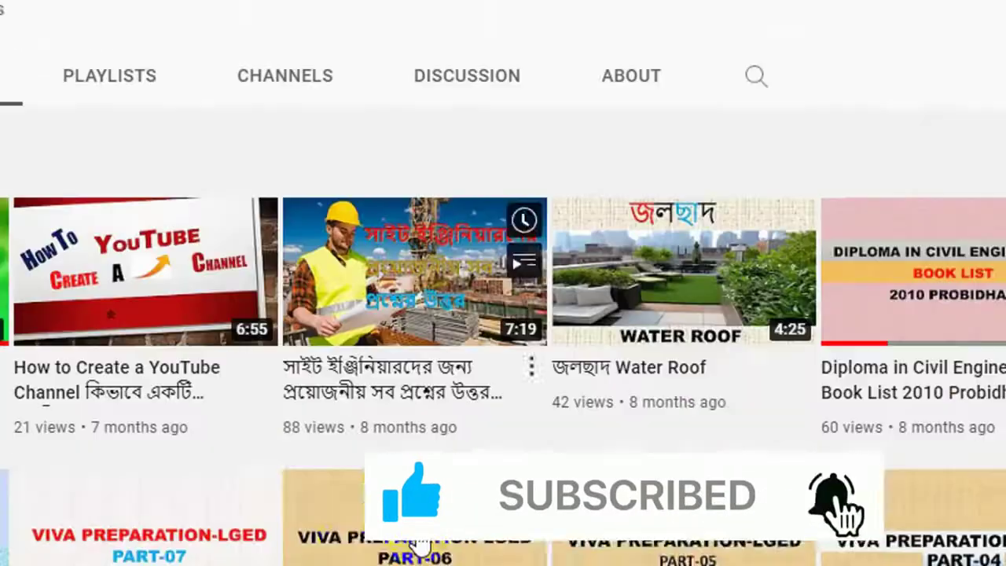
left_click(213, 543)
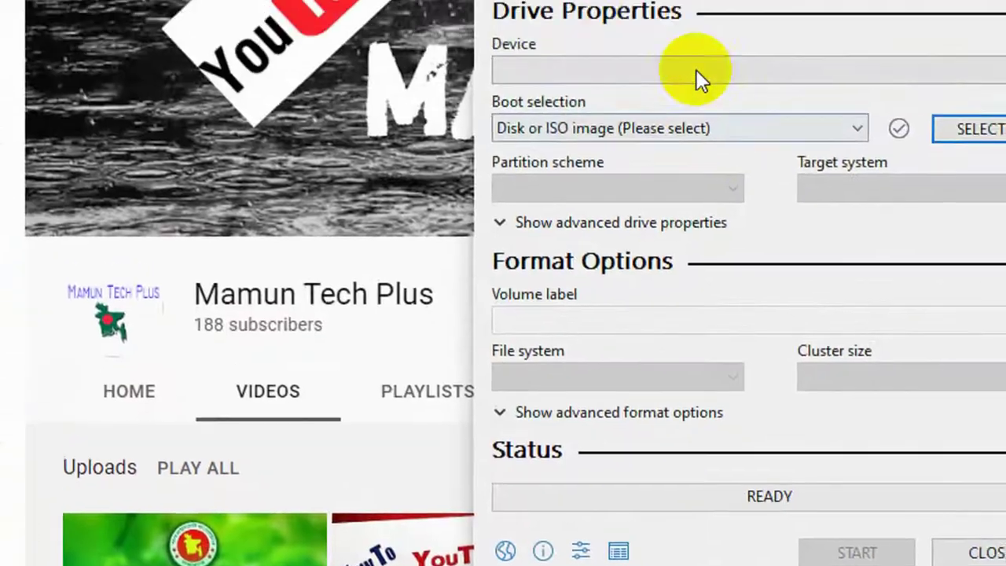